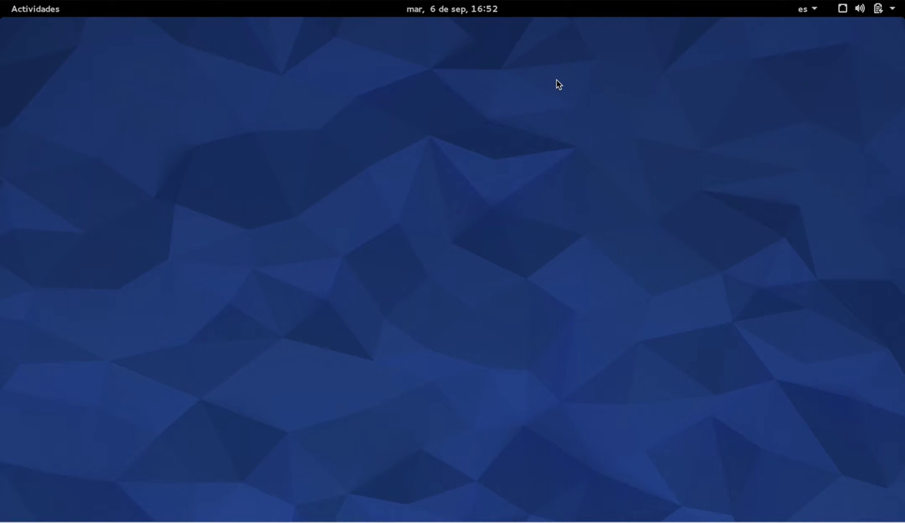
Open a new blank spreadsheet in LibreOffice Calc from the desktop's application launcher
mouse_move(3, 10)
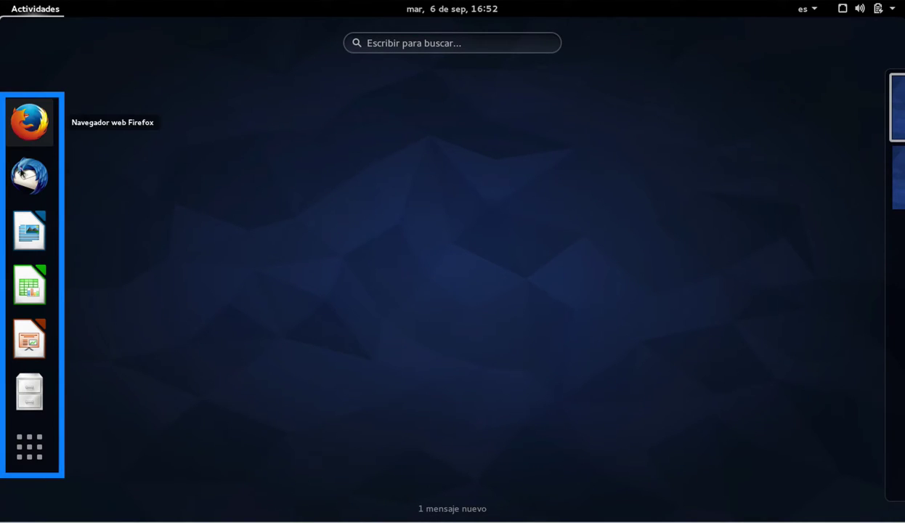
left_click(34, 282)
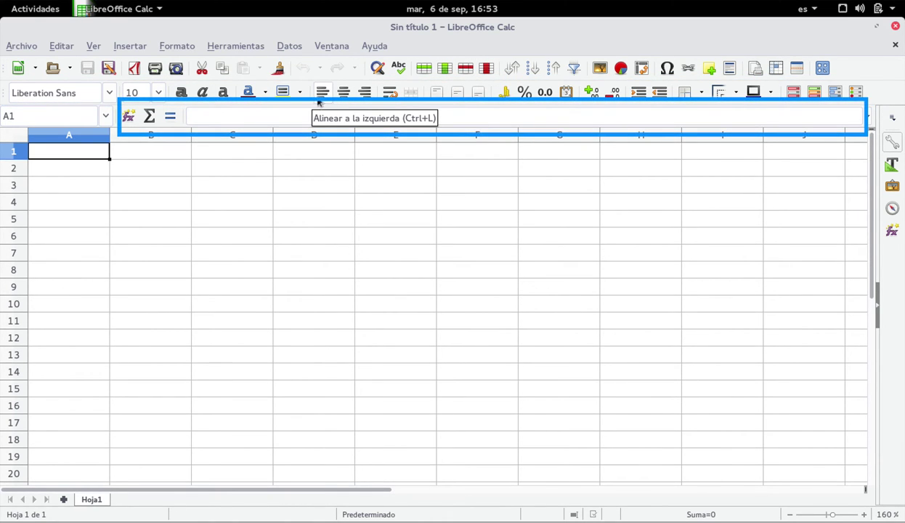
Look at the formula input line by activating it for cell A1 and for cell C1
left_click(258, 116)
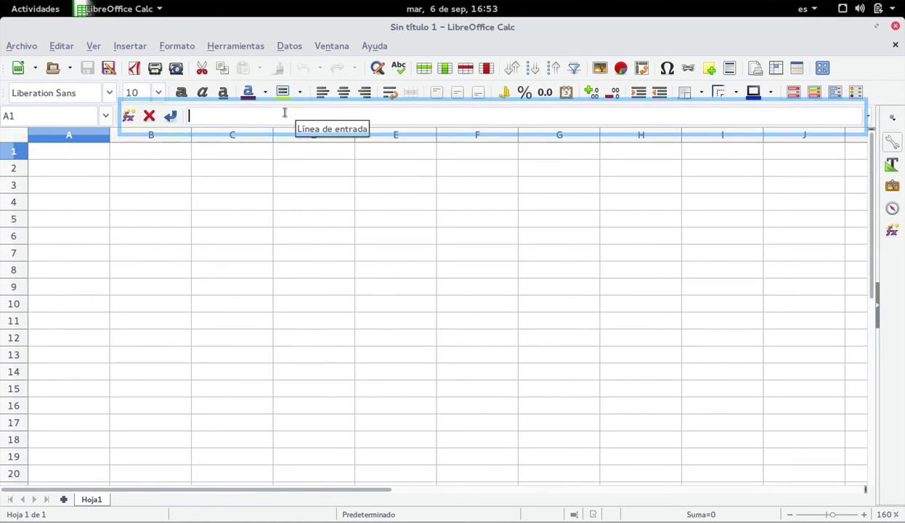
left_click(246, 153)
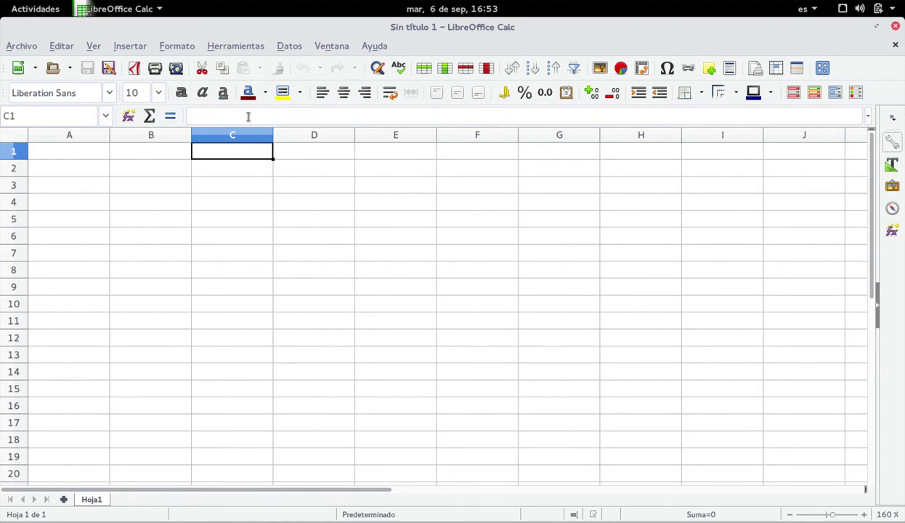
left_click(248, 116)
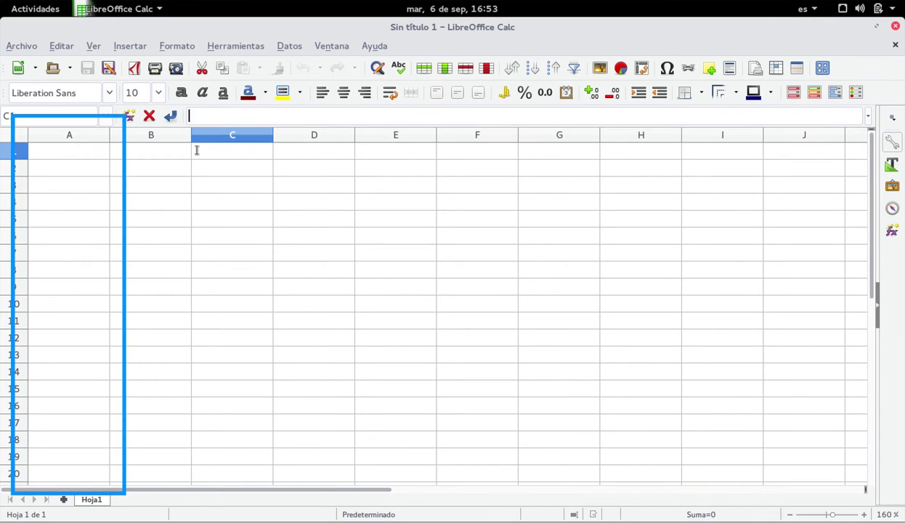
Leave the input line and select the entire columns A, B, C, D and E one at a time
left_click(113, 137)
left_click(93, 138)
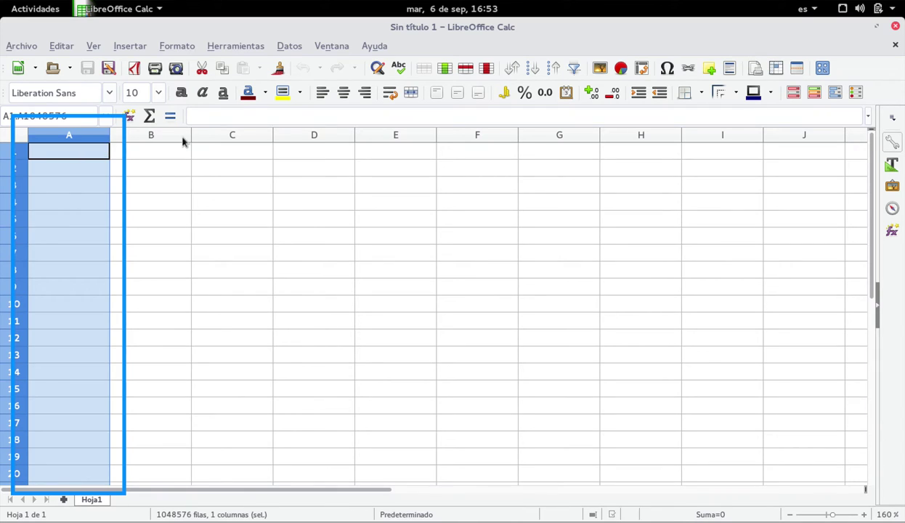
left_click(184, 136)
left_click(232, 137)
left_click(303, 135)
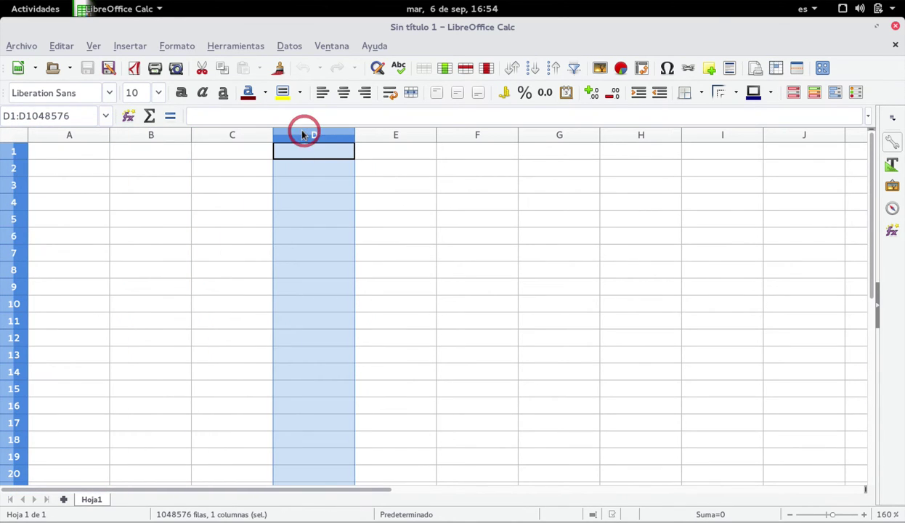
left_click(408, 136)
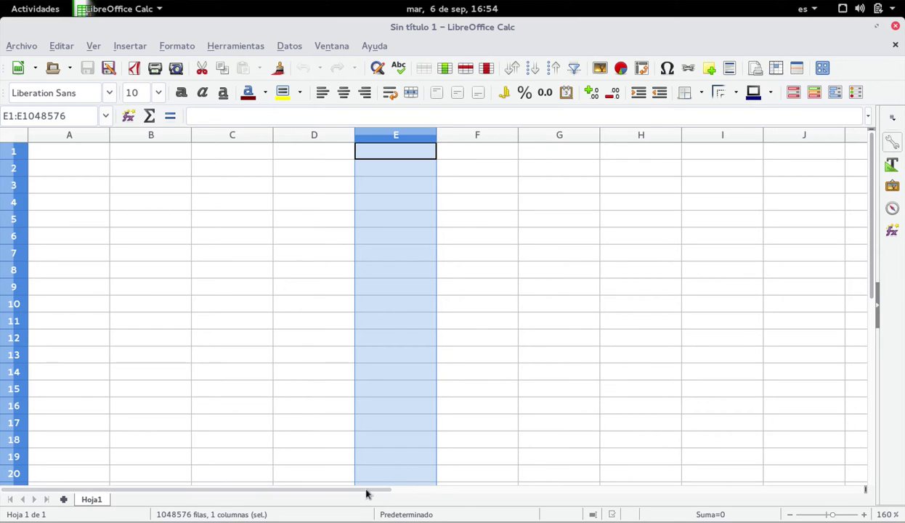
Examine how the column letters continue beyond Z and return to column A
left_click_drag(366, 490, 879, 473)
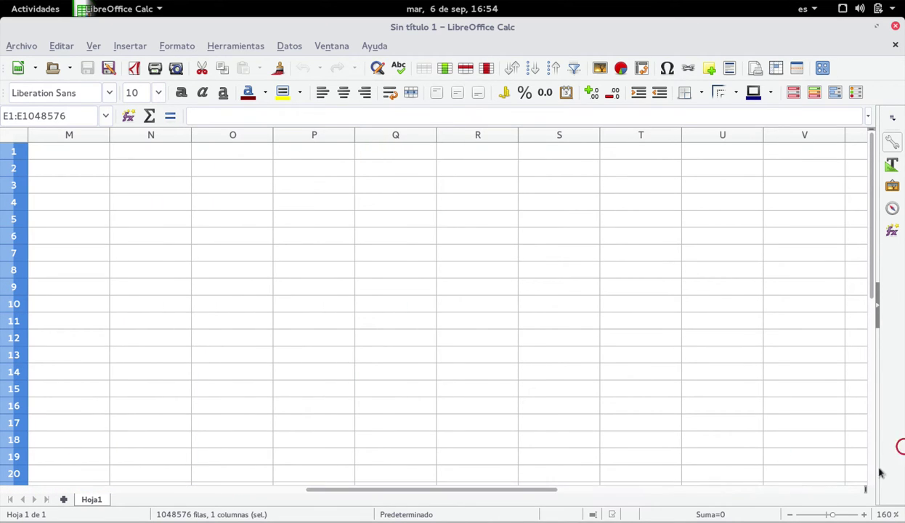
left_click_drag(523, 490, 881, 454)
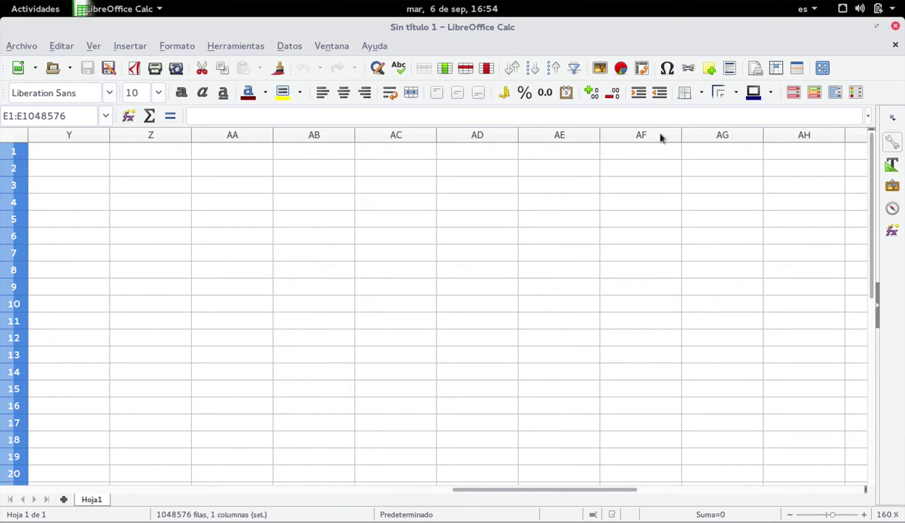
left_click_drag(568, 493, 3, 493)
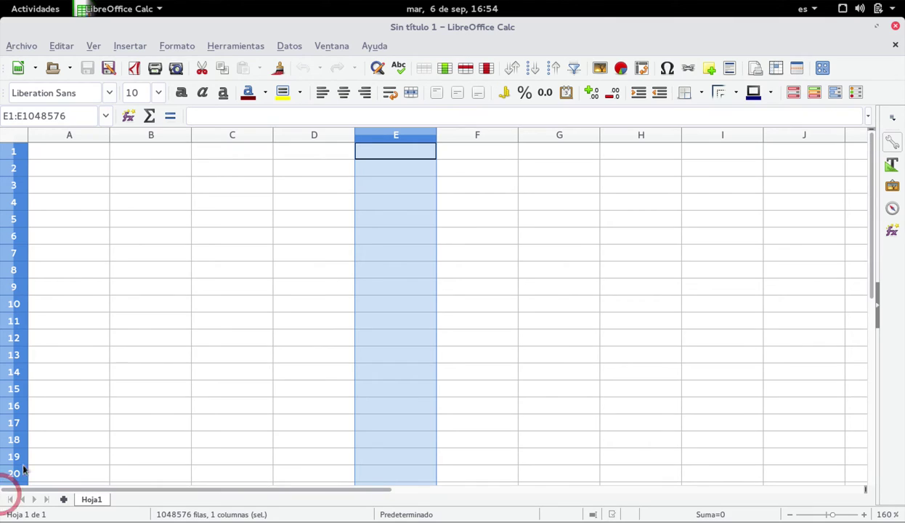
Select the whole of row 1, followed by the single cells C6 and F6
left_click(19, 151)
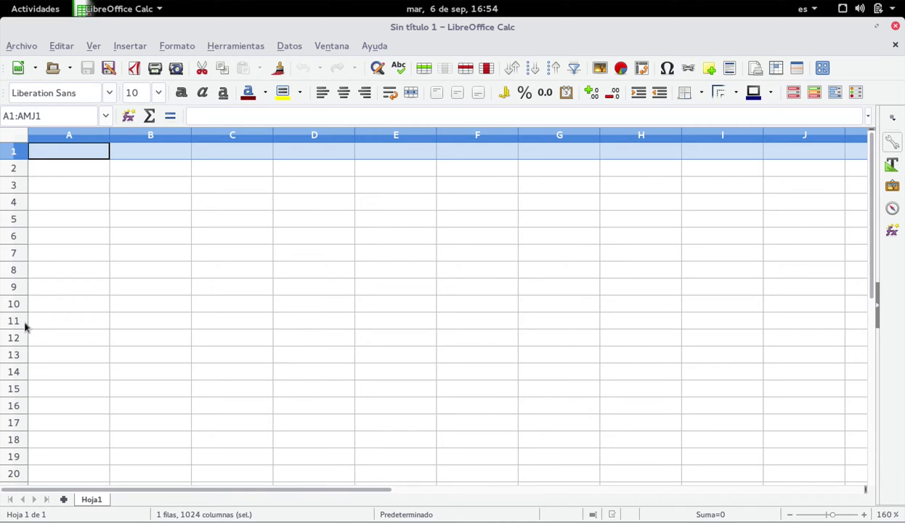
left_click(260, 235)
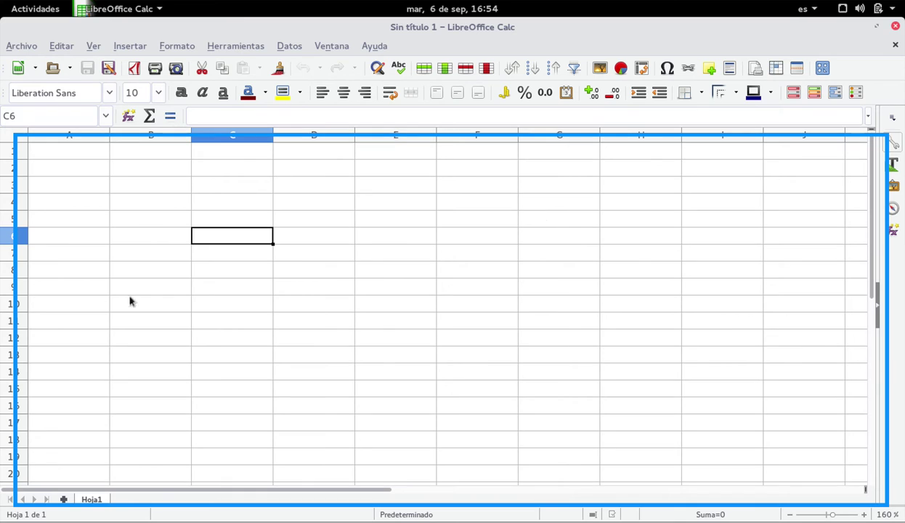
left_click(477, 237)
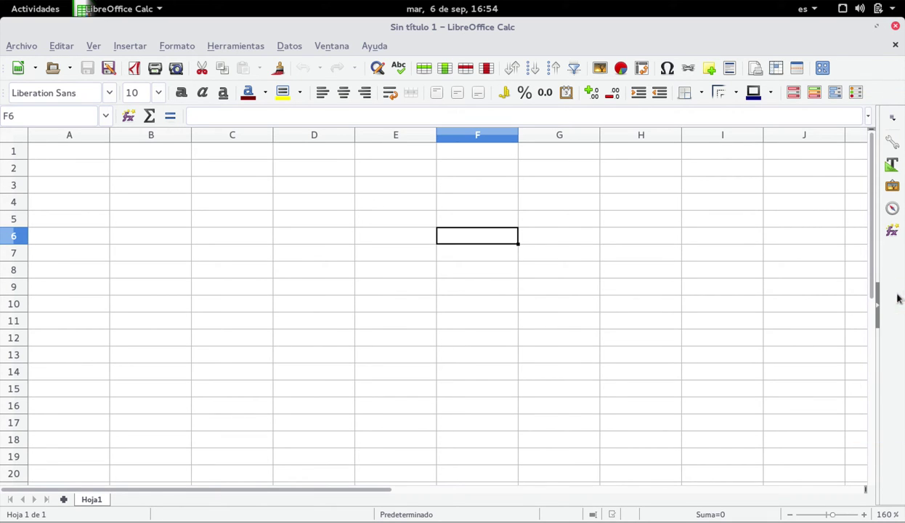
Look briefly through the sidebar's properties, gallery, navigator and functions sections
left_click(892, 164)
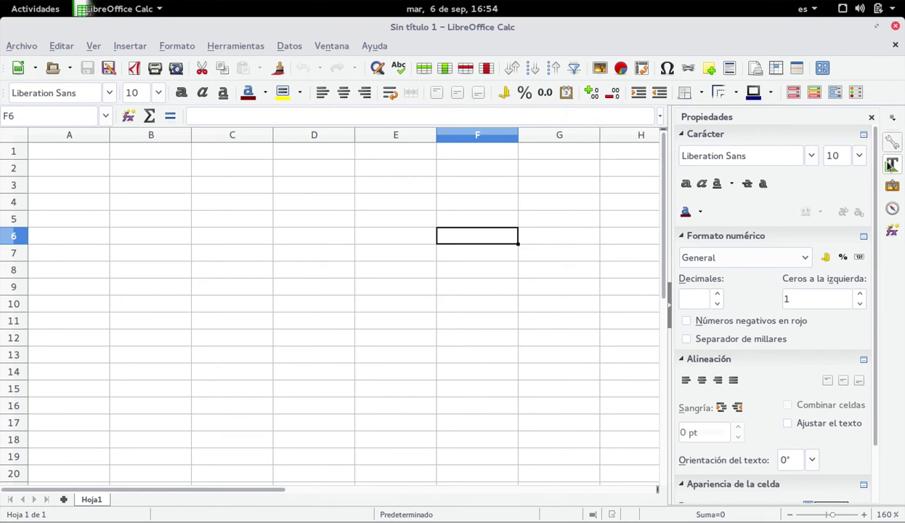
left_click(892, 164)
left_click(892, 186)
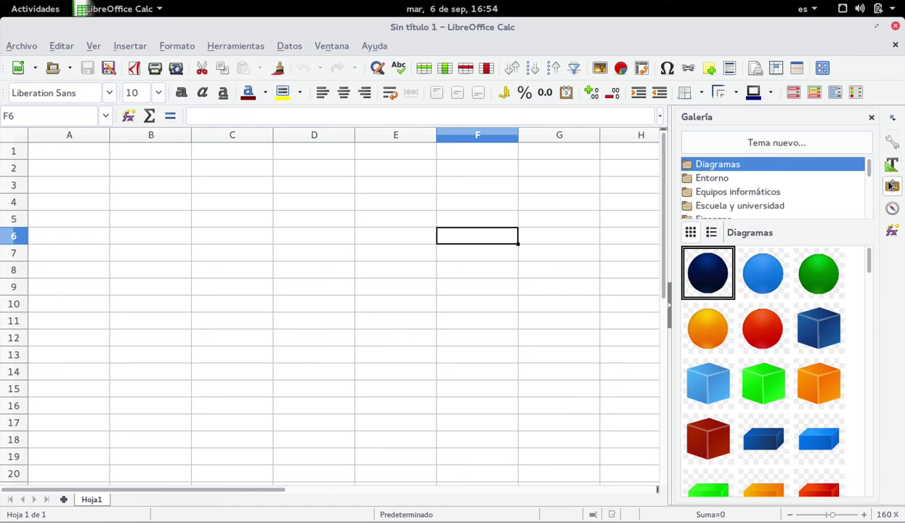
left_click(893, 208)
left_click(892, 231)
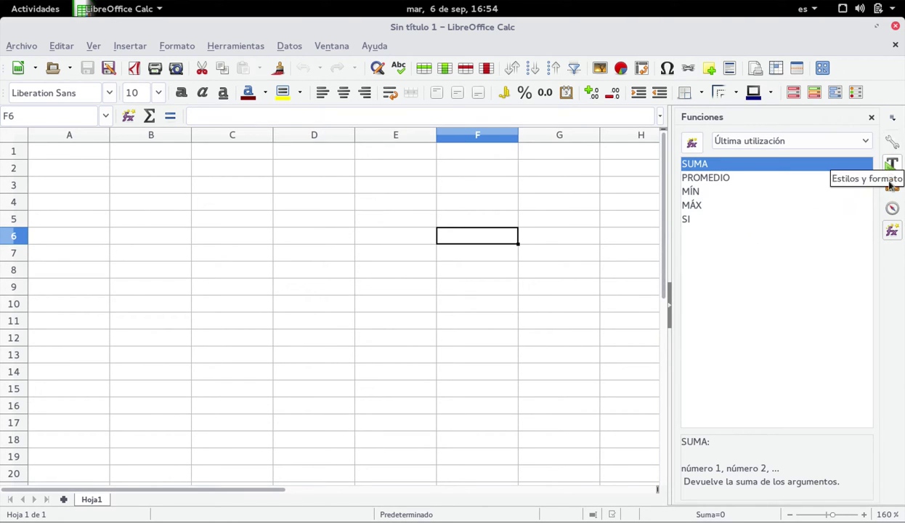
Examine the cell properties, the styles and formatting list, and the Diagramas images in the gallery
left_click(894, 144)
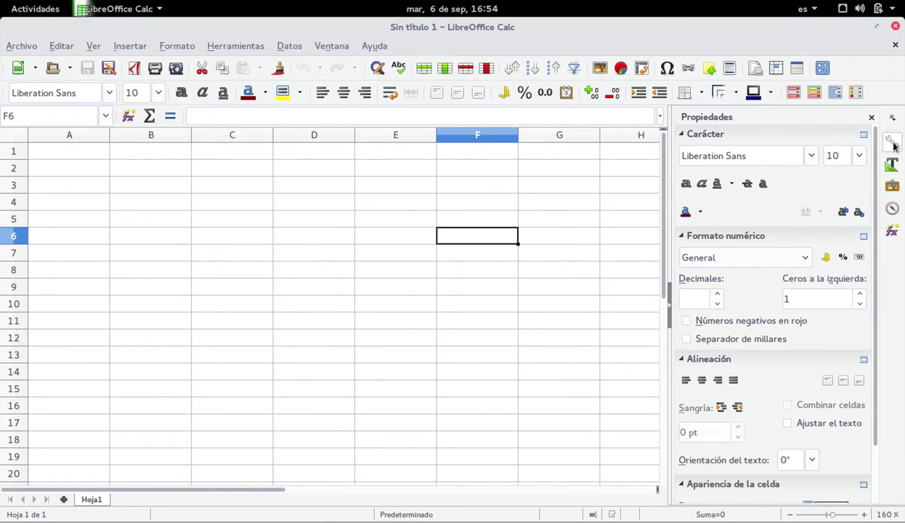
left_click(893, 164)
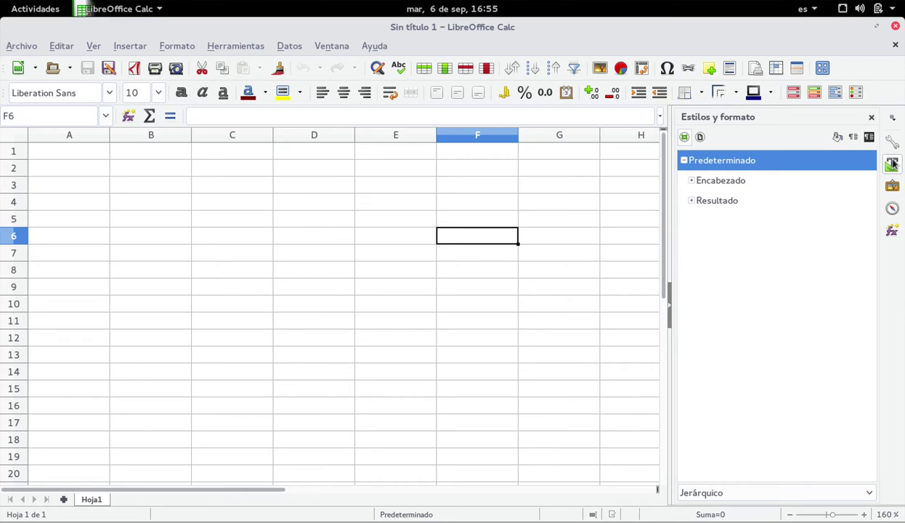
left_click(893, 186)
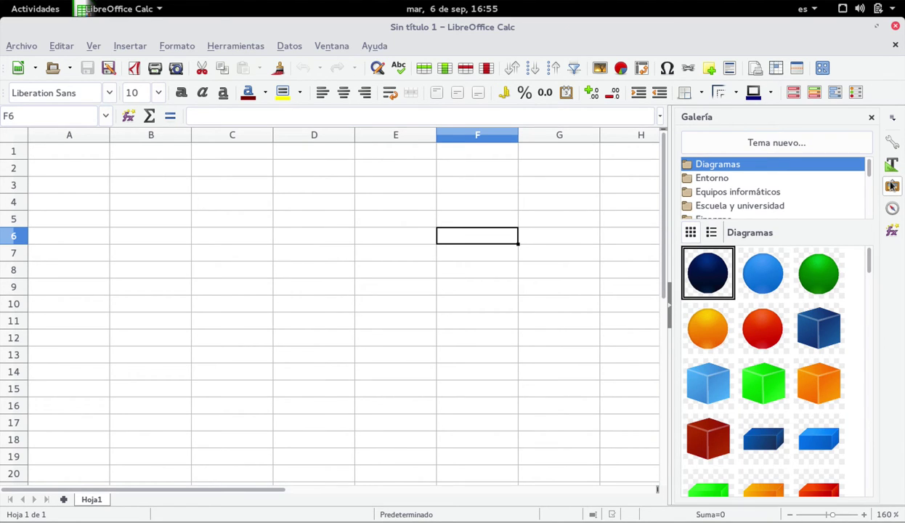
scroll(778, 352, "down", 5)
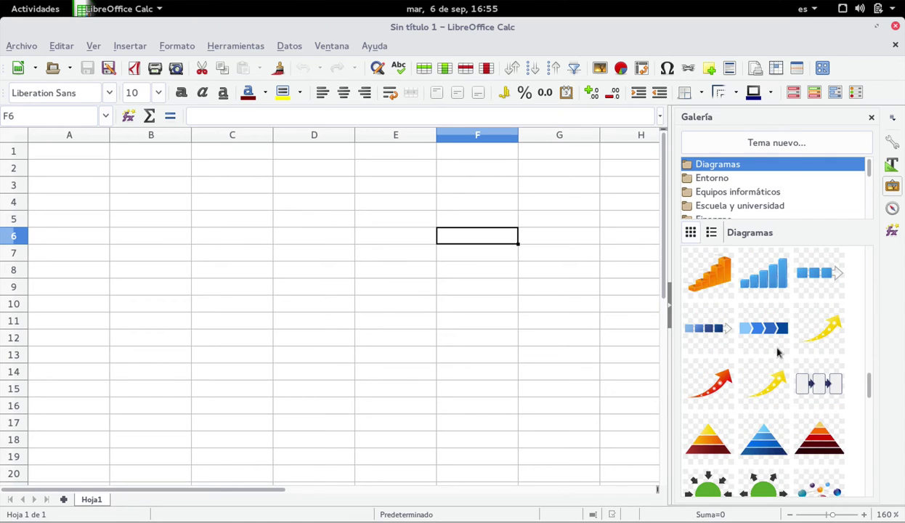
scroll(777, 353, "up", 6)
scroll(777, 353, "down", 1)
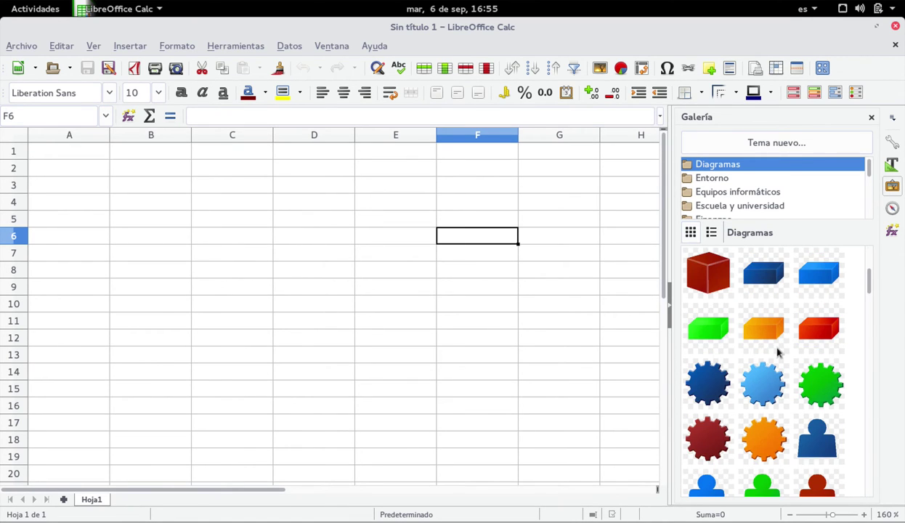
Check the document navigator and the recently used functions list, and hide the sidebar
left_click(890, 209)
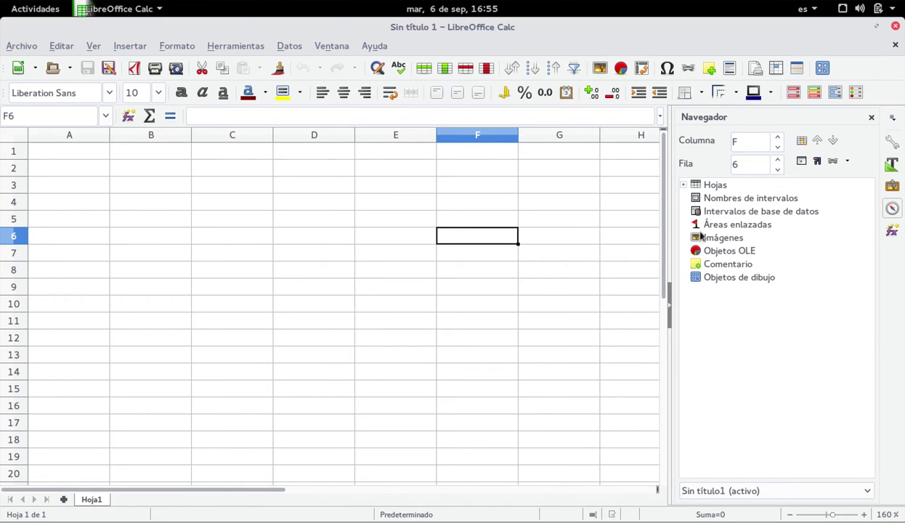
left_click(892, 230)
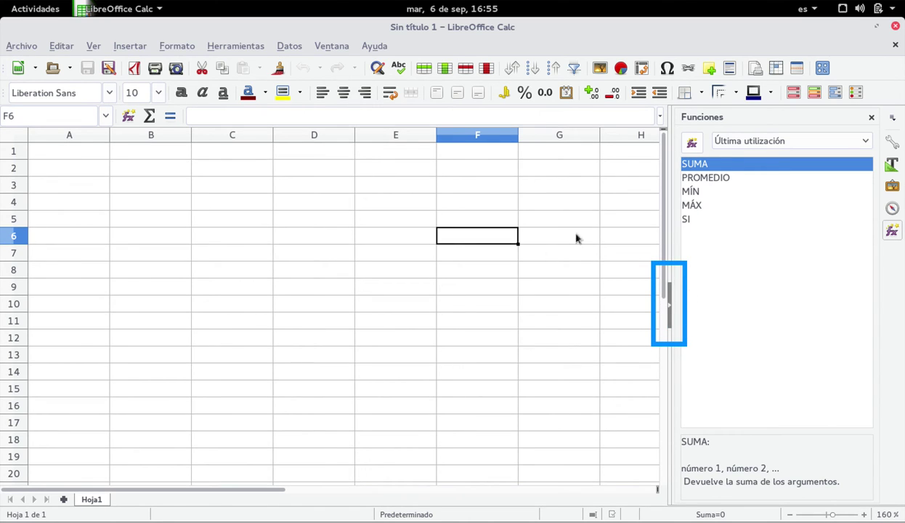
left_click(668, 304)
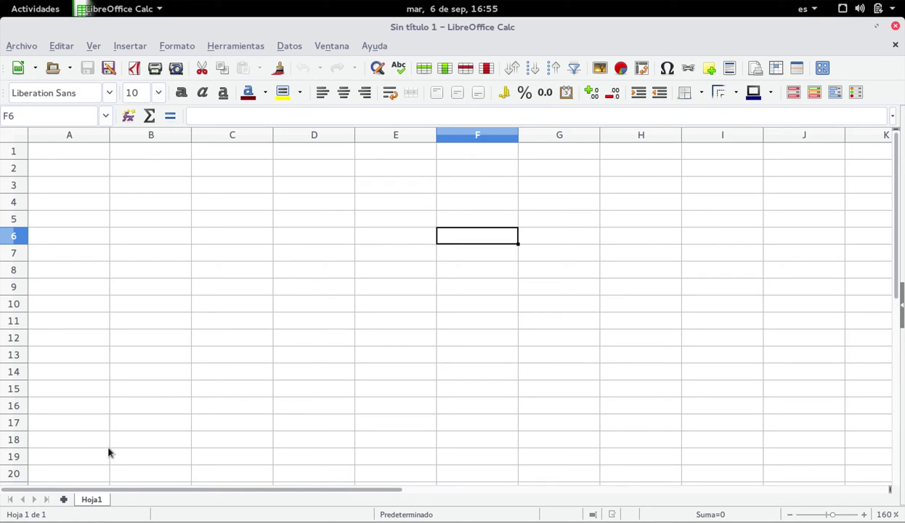
Add four new sheets to the workbook after Hoja1
left_click(63, 500)
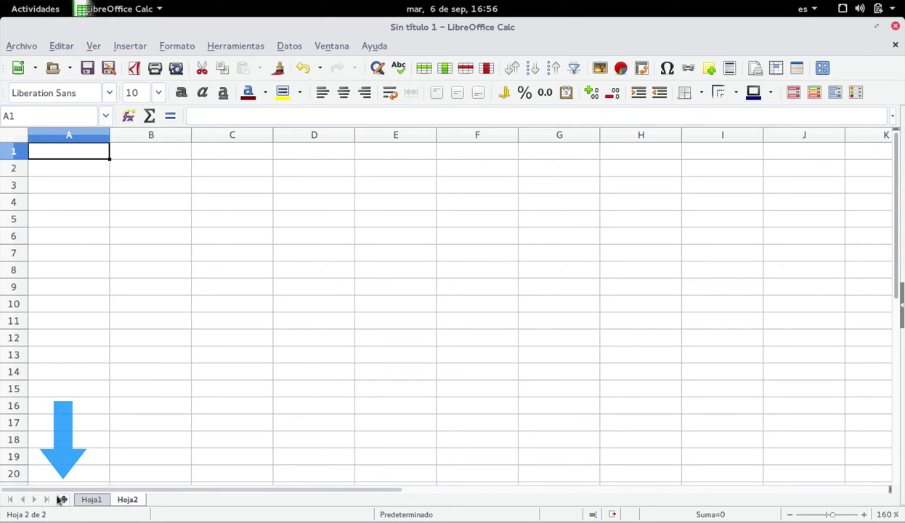
left_click(61, 500)
left_click(61, 500)
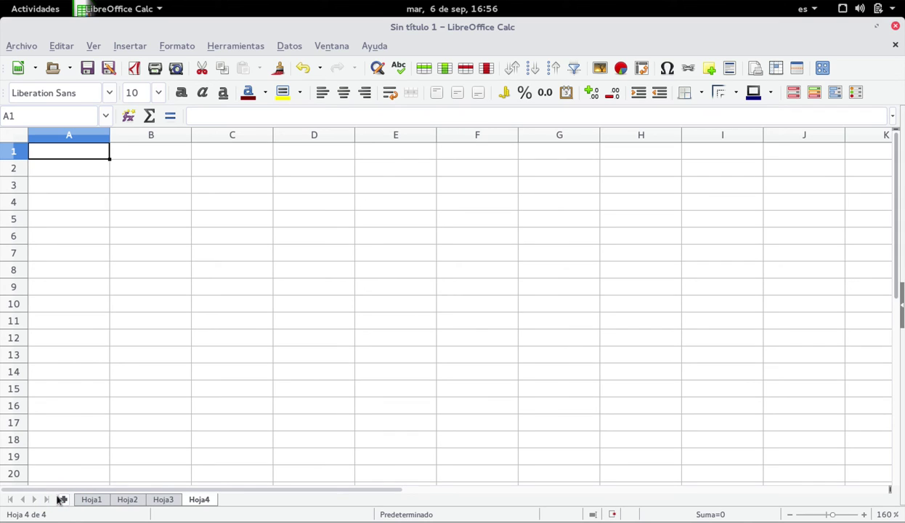
left_click(61, 500)
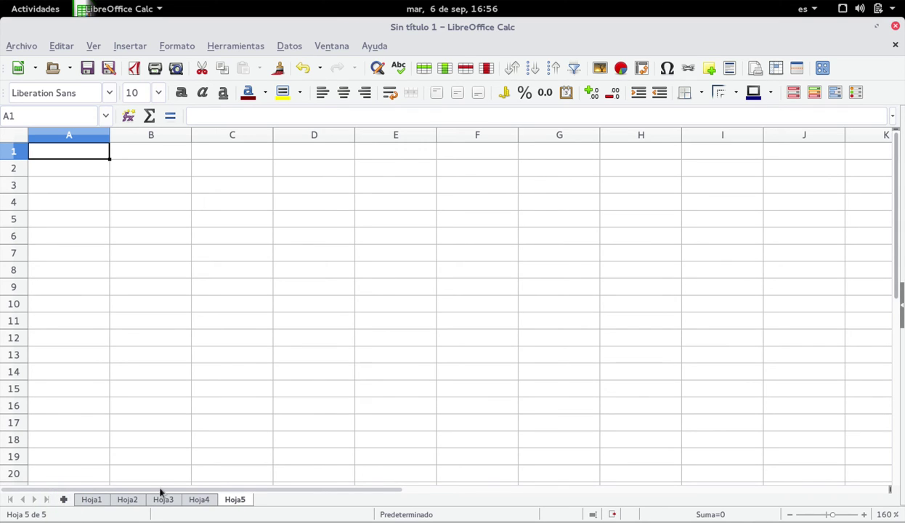
Delete the sheets Hoja5 and Hoja4 from the workbook
right_click(235, 502)
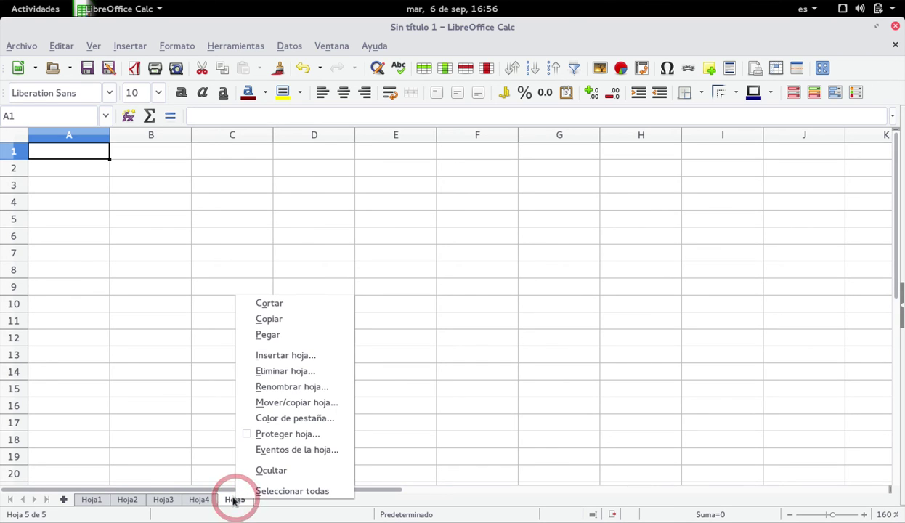
left_click(277, 372)
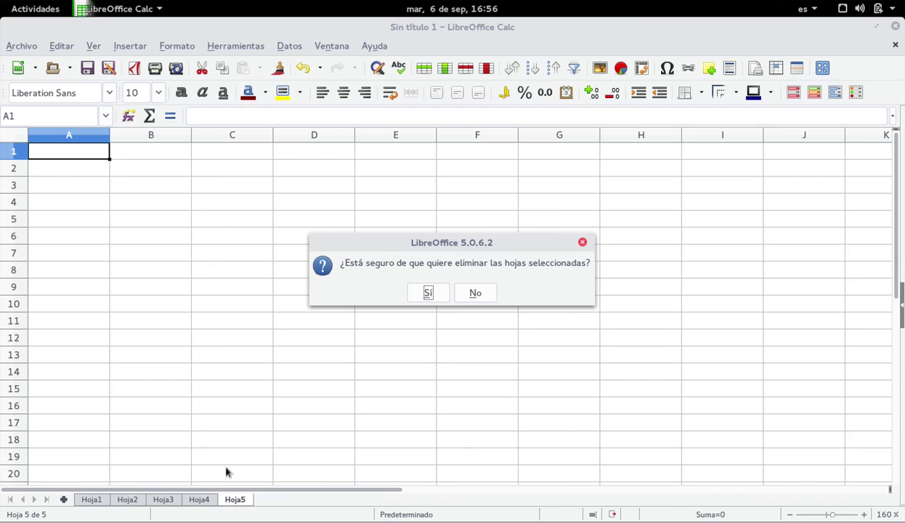
left_click(429, 293)
right_click(206, 499)
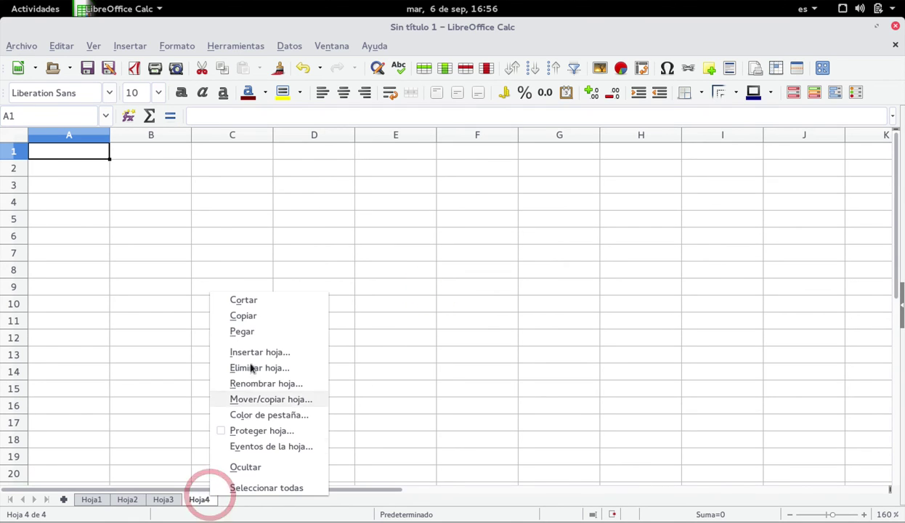
left_click(250, 369)
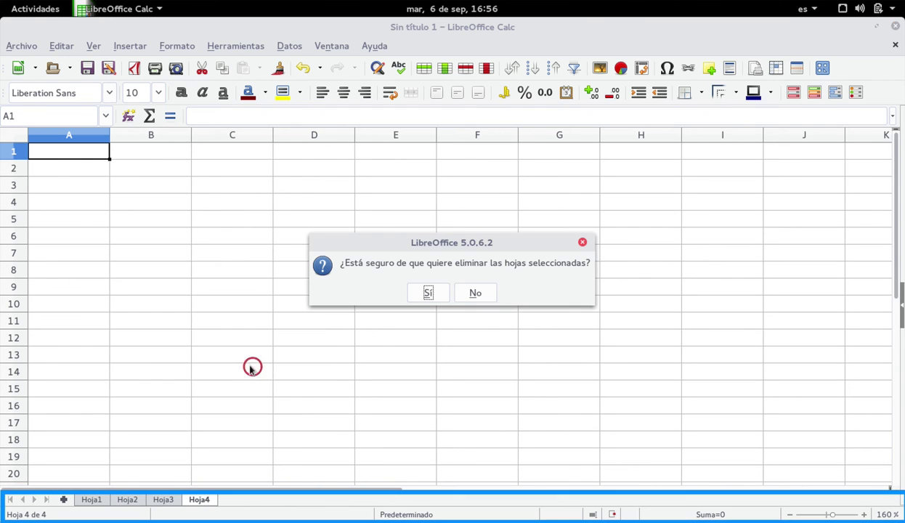
left_click(416, 289)
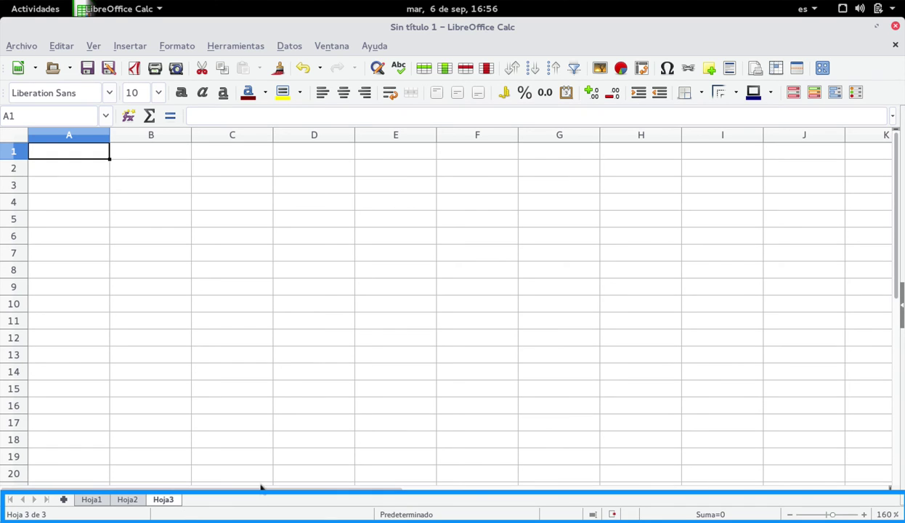
Switch to sheet Hoja1 and check its sheet position and page style in the status bar
left_click(91, 500)
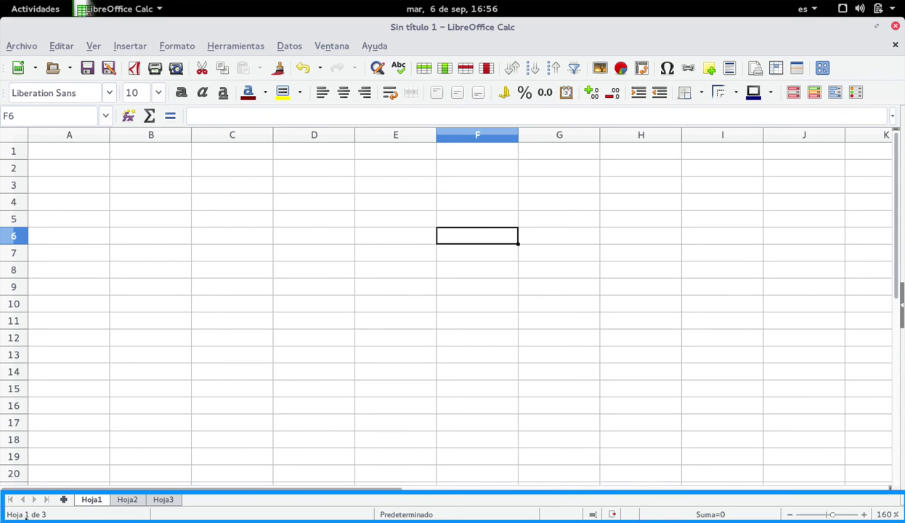
left_click(412, 514)
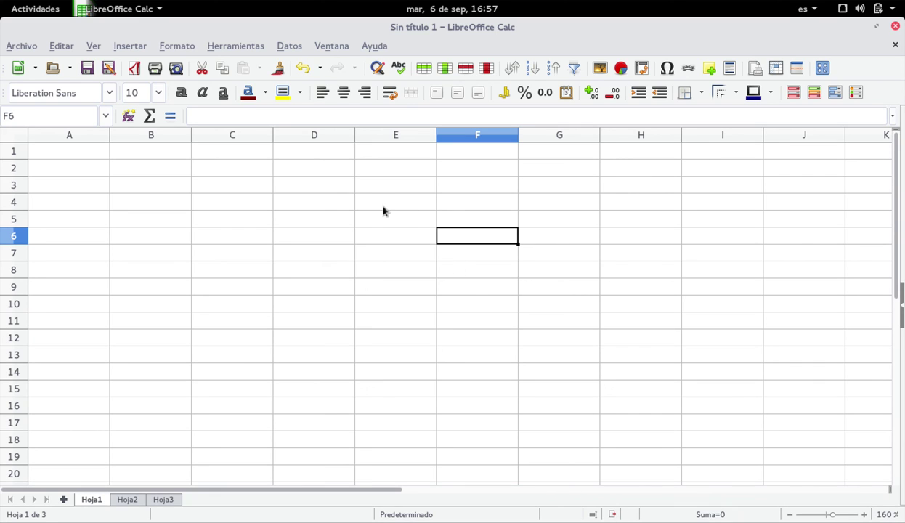
Select the range F3:F13 to check its status bar sum, return to cell F3, and view the calculation functions offered there
right_click(721, 515)
left_click(691, 501)
left_click(477, 186)
left_click_drag(478, 185, 487, 356)
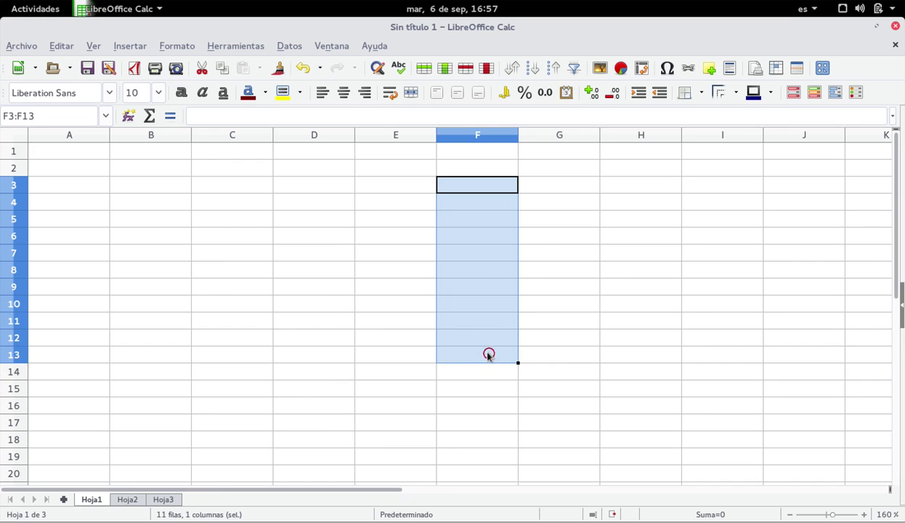
left_click(508, 189)
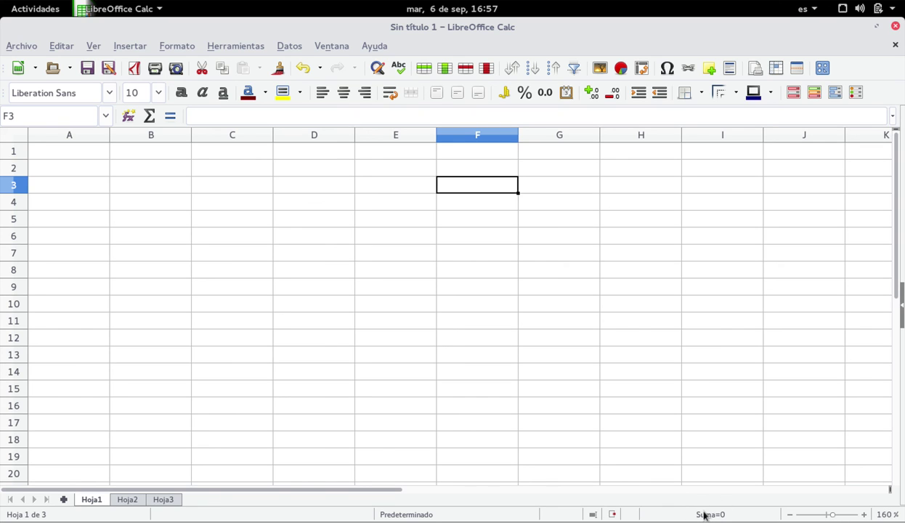
right_click(704, 515)
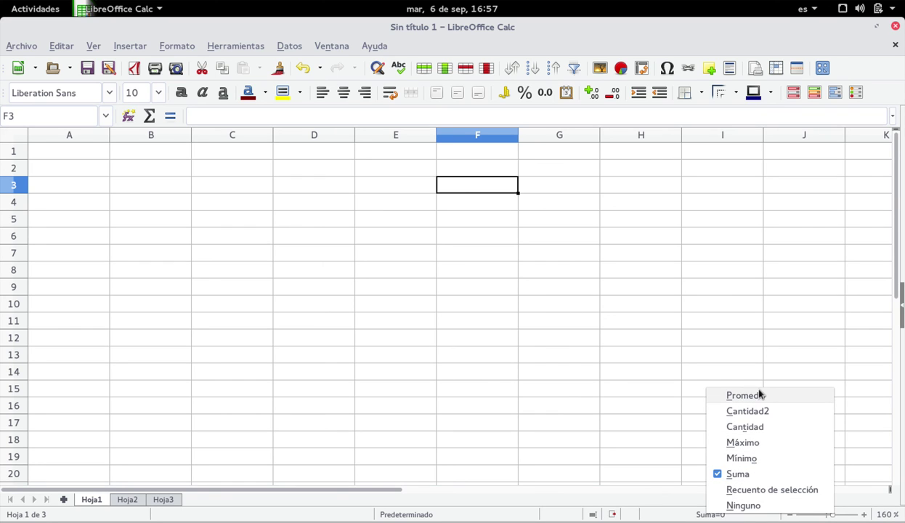
left_click(709, 276)
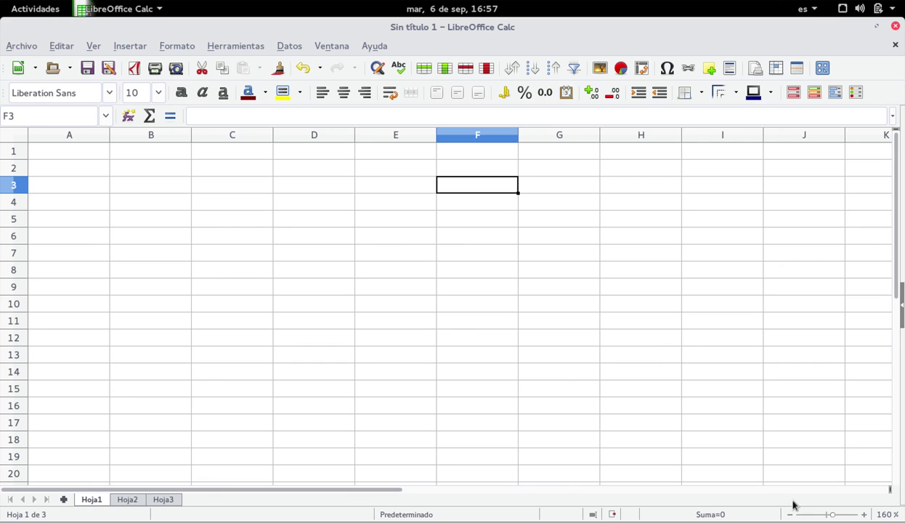
Try the status bar zoom control by enlarging the view of Hoja1 and reducing it again
left_click(863, 514)
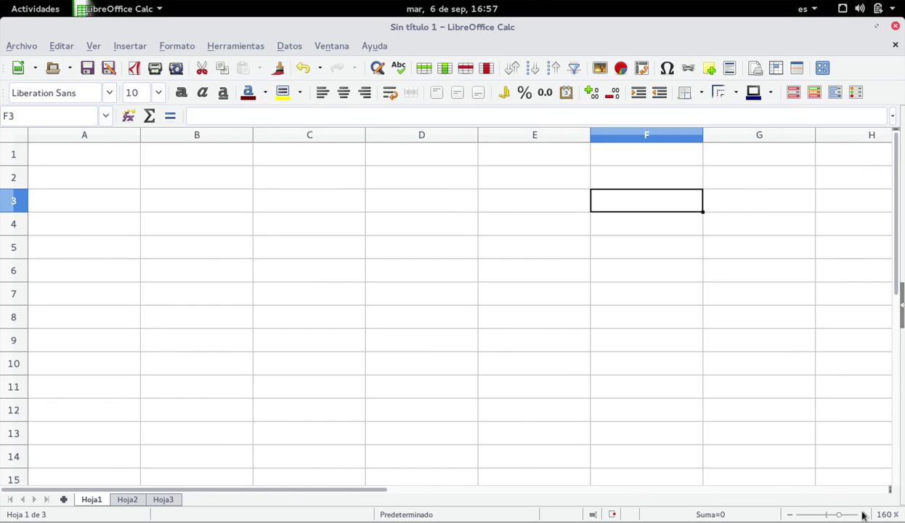
left_click(790, 514)
left_click(790, 515)
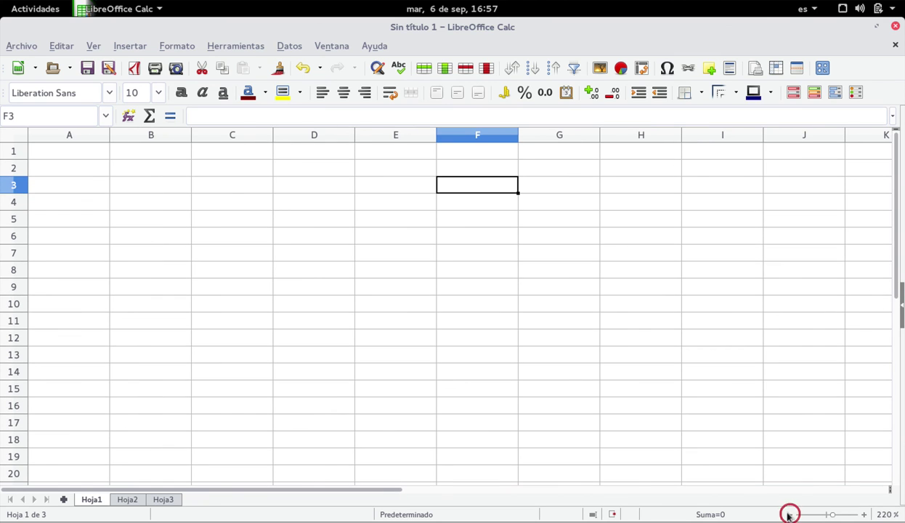